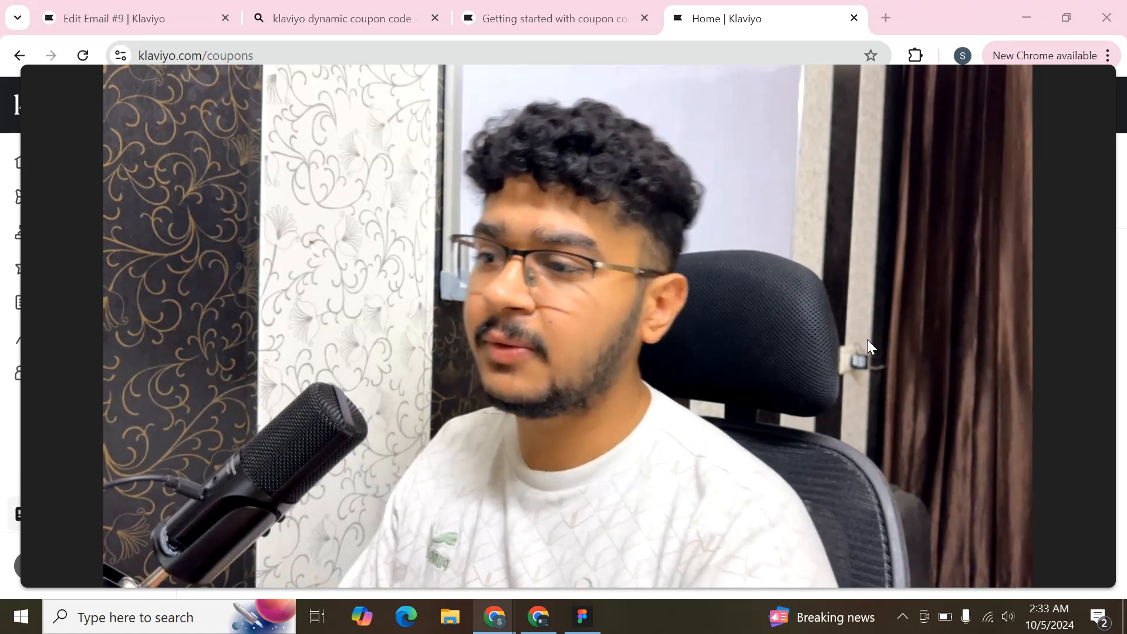
pyautogui.moveTo(557, 573)
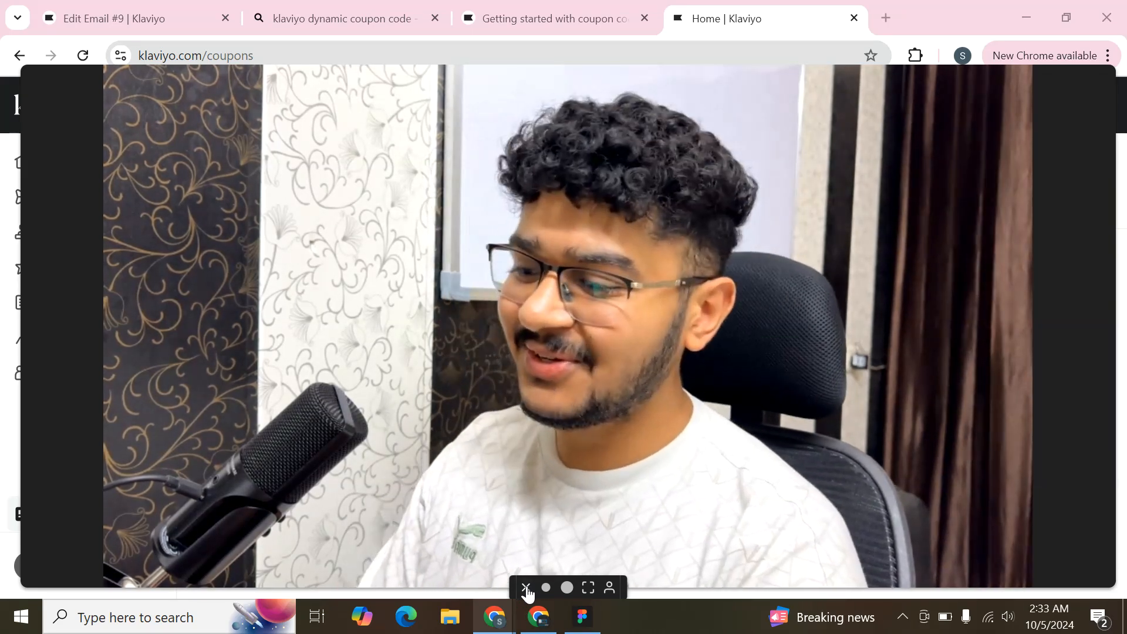
pyautogui.click(525, 588)
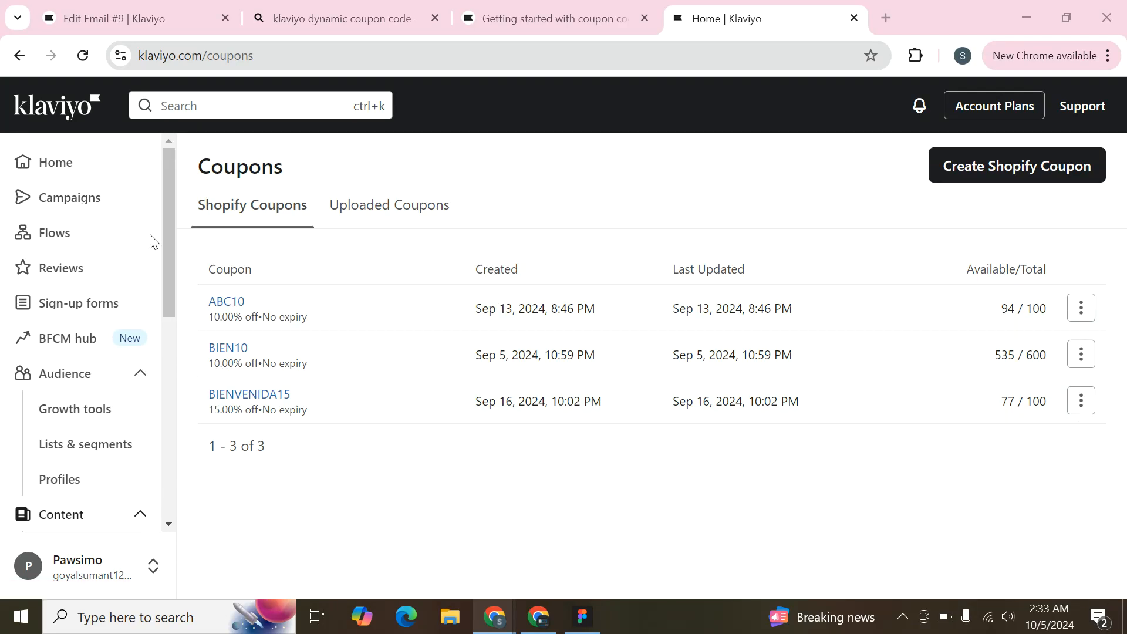
# Step: Start a new Shopify coupon from the Coupons page and name it Welcome
pyautogui.scroll(-1, 47, 346)
pyautogui.scroll(-4, 47, 346)
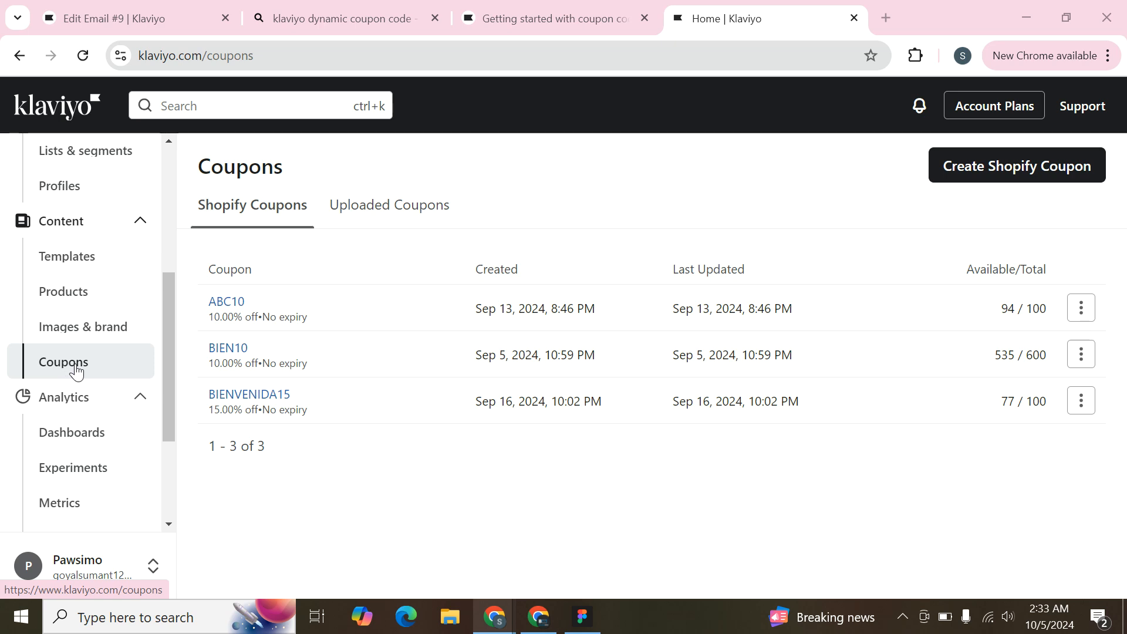
pyautogui.click(70, 366)
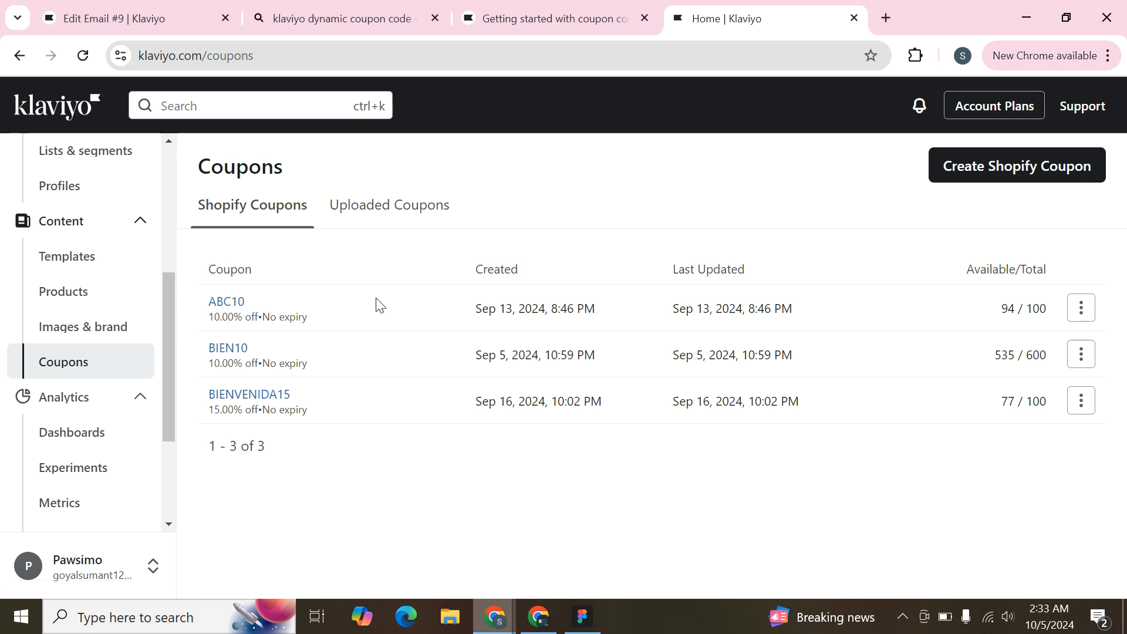
pyautogui.click(1006, 178)
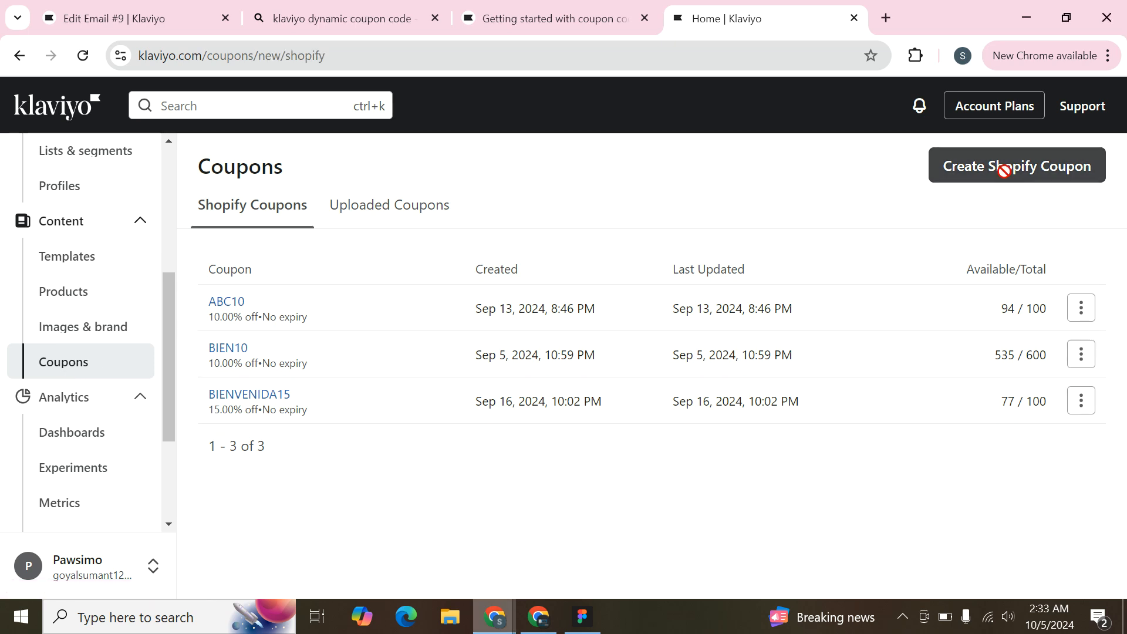
pyautogui.scroll(-1, 481, 357)
pyautogui.scroll(-1, 480, 357)
pyautogui.click(485, 310)
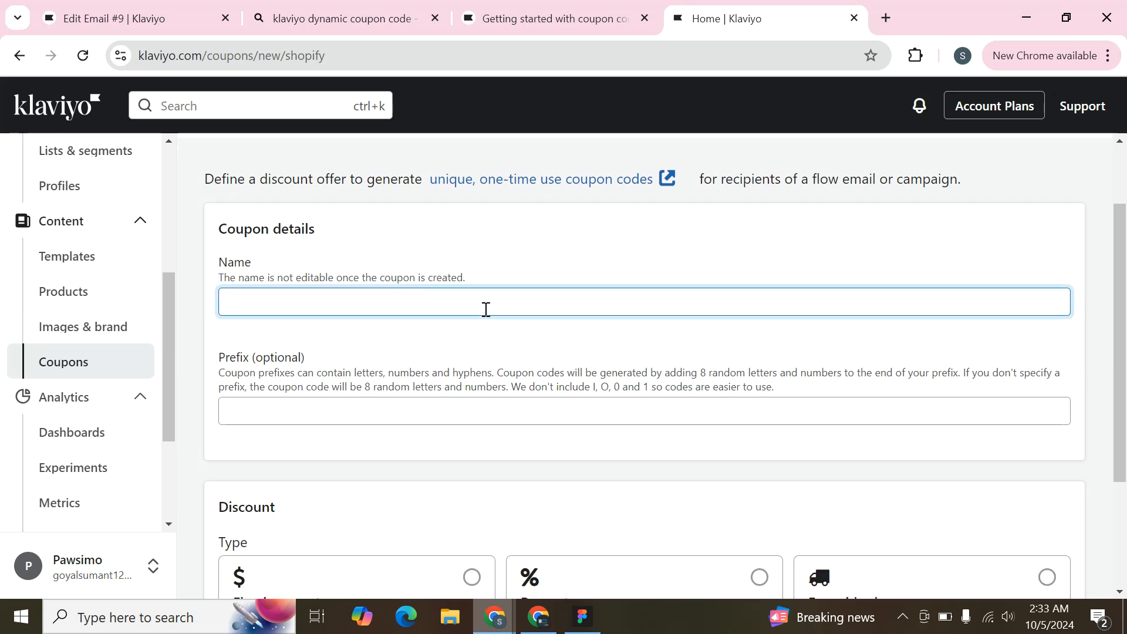
pyautogui.write('Welcome')
pyautogui.scroll(-2, 486, 310)
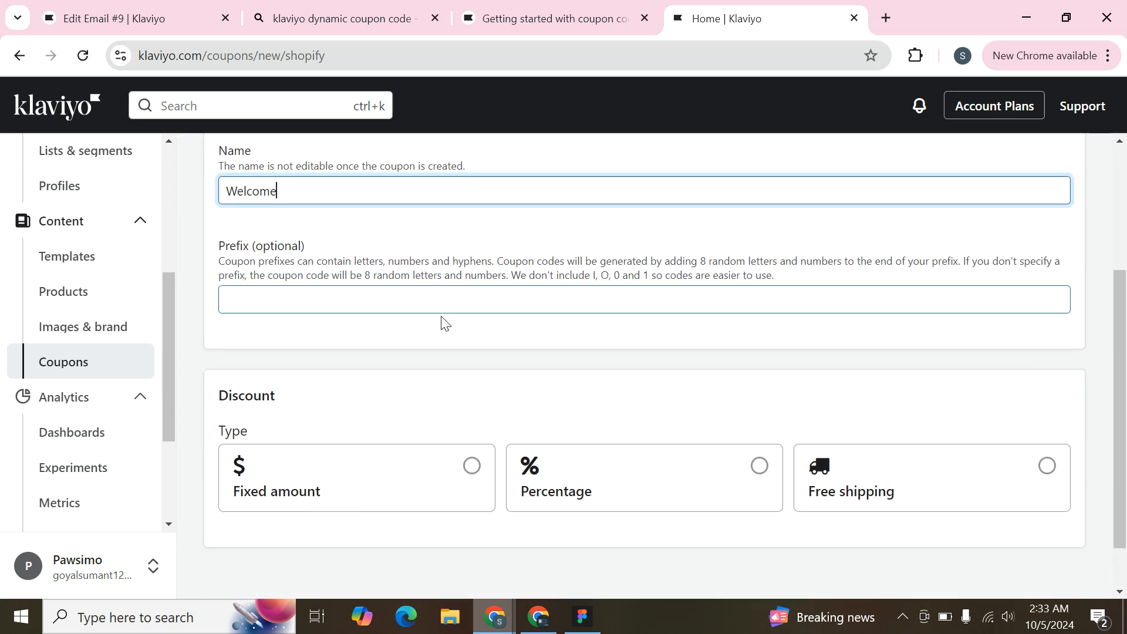
pyautogui.click(445, 297)
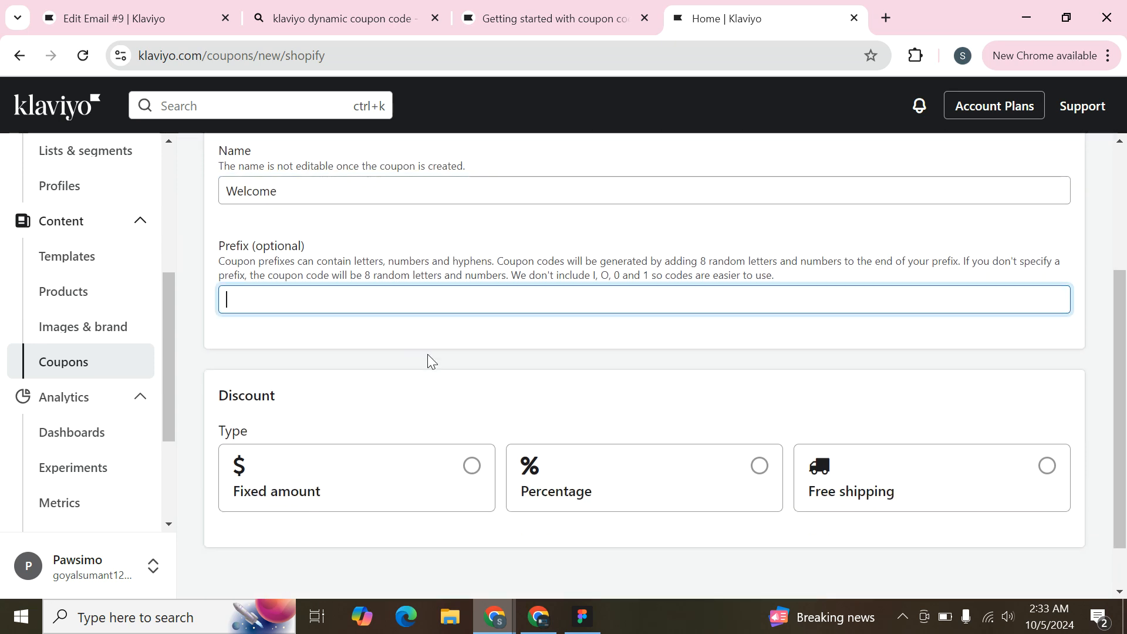
pyautogui.write('WLCM')
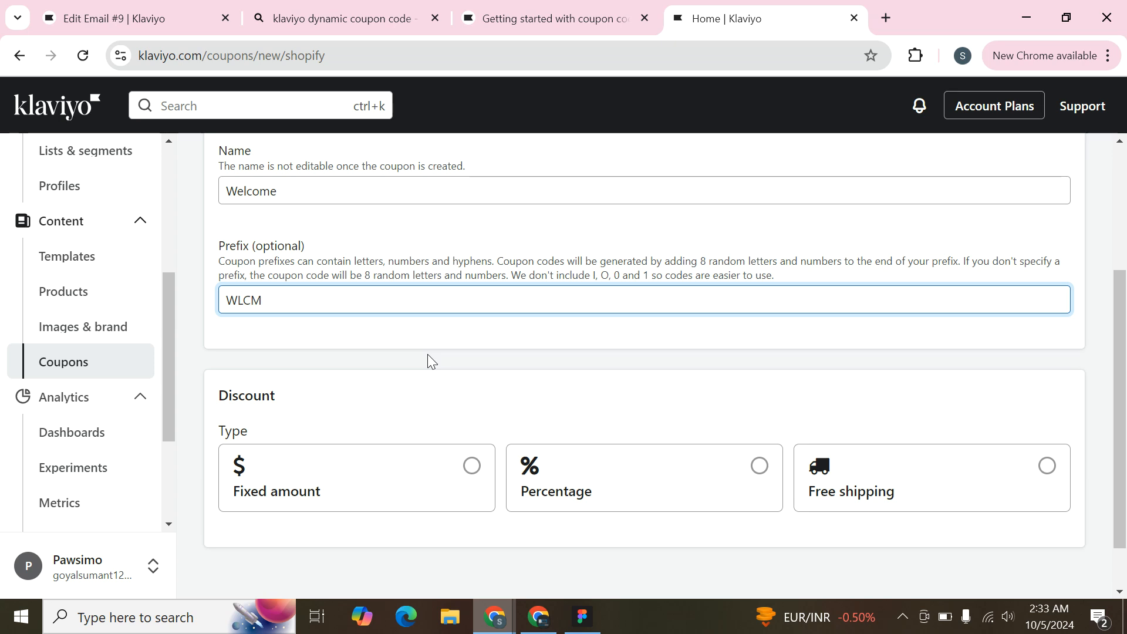
pyautogui.press('BackSpace')
pyautogui.press('BackSpace')
# Step: Set the coupon's discount type to a fixed amount with a value off of €5
pyautogui.scroll(-1, 427, 354)
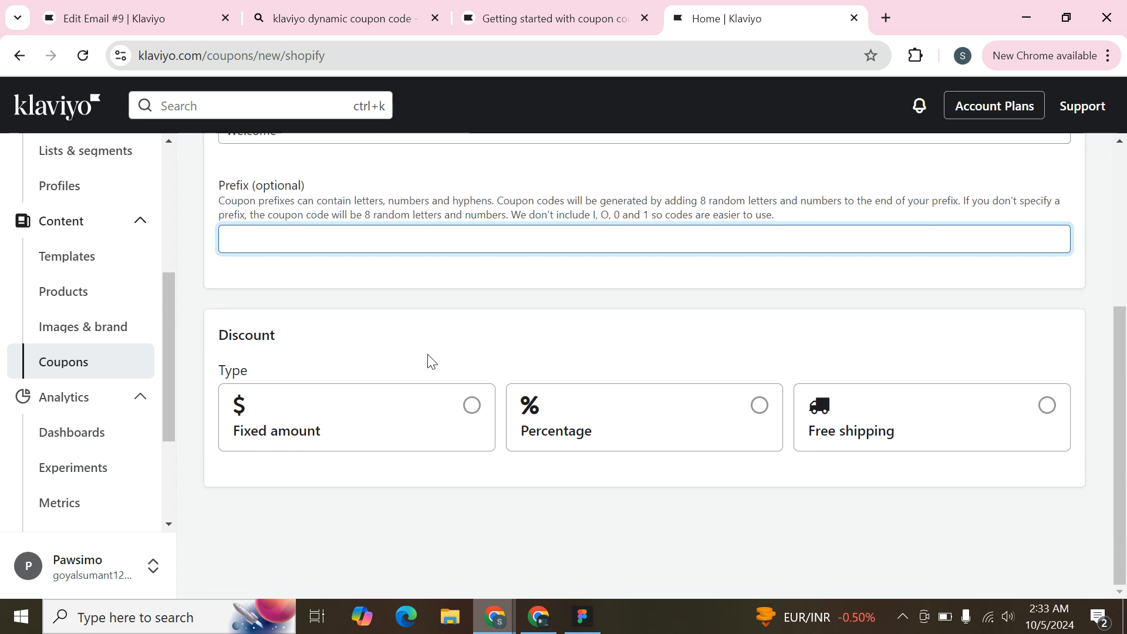
pyautogui.click(418, 419)
pyautogui.scroll(-3, 418, 417)
pyautogui.click(360, 332)
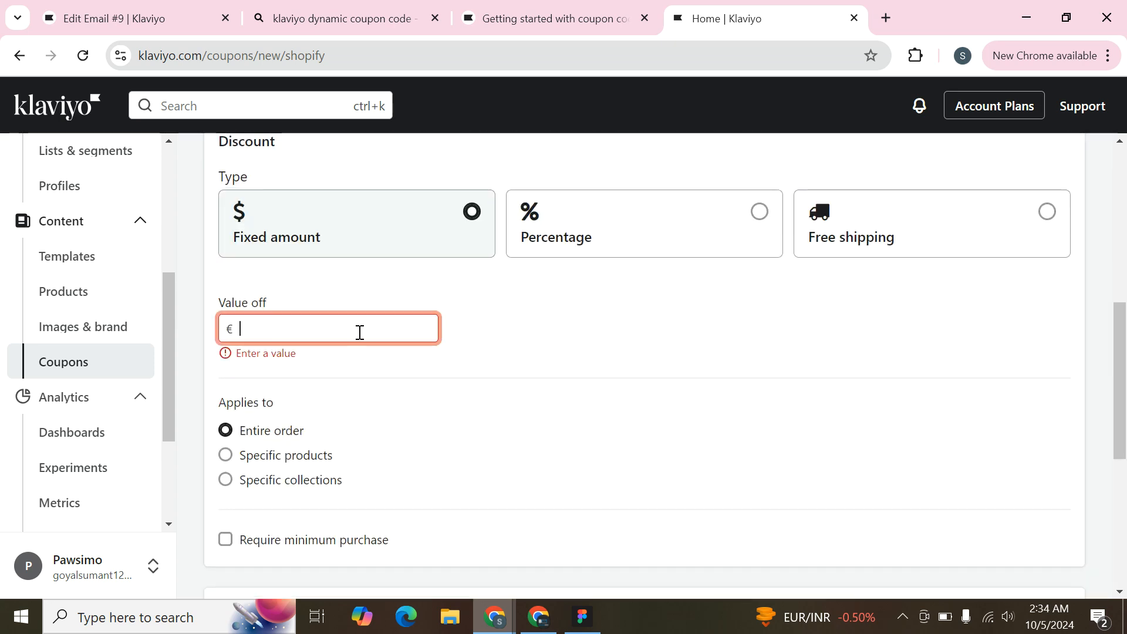
pyautogui.write('5')
# Step: Require a minimum purchase amount of €50 for the coupon
pyautogui.scroll(-2, 360, 332)
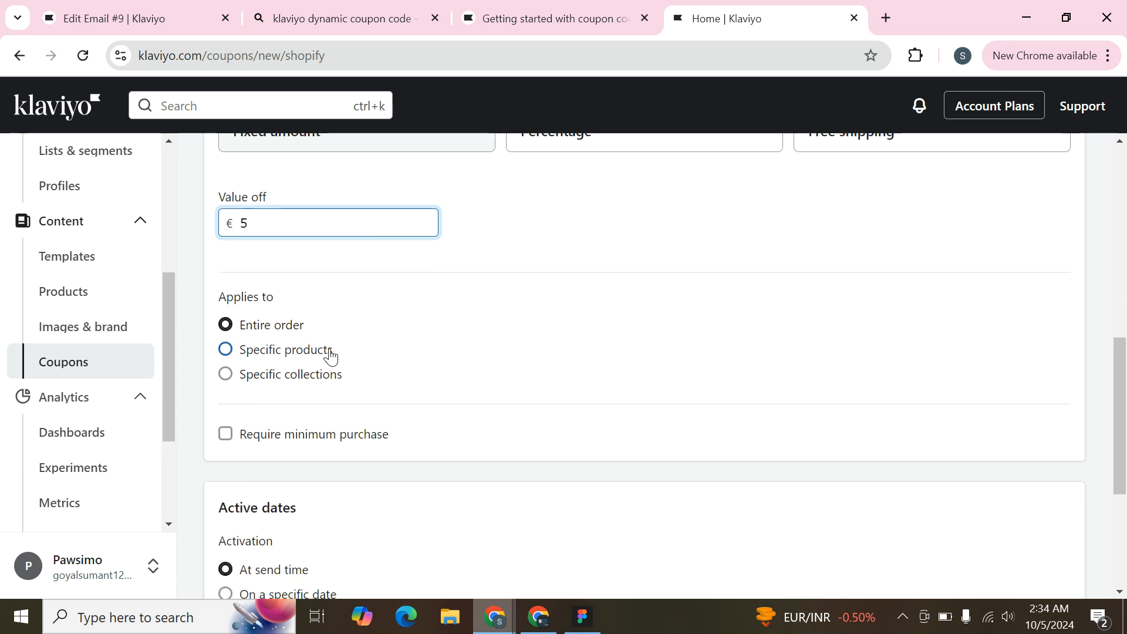
pyautogui.scroll(-3, 350, 380)
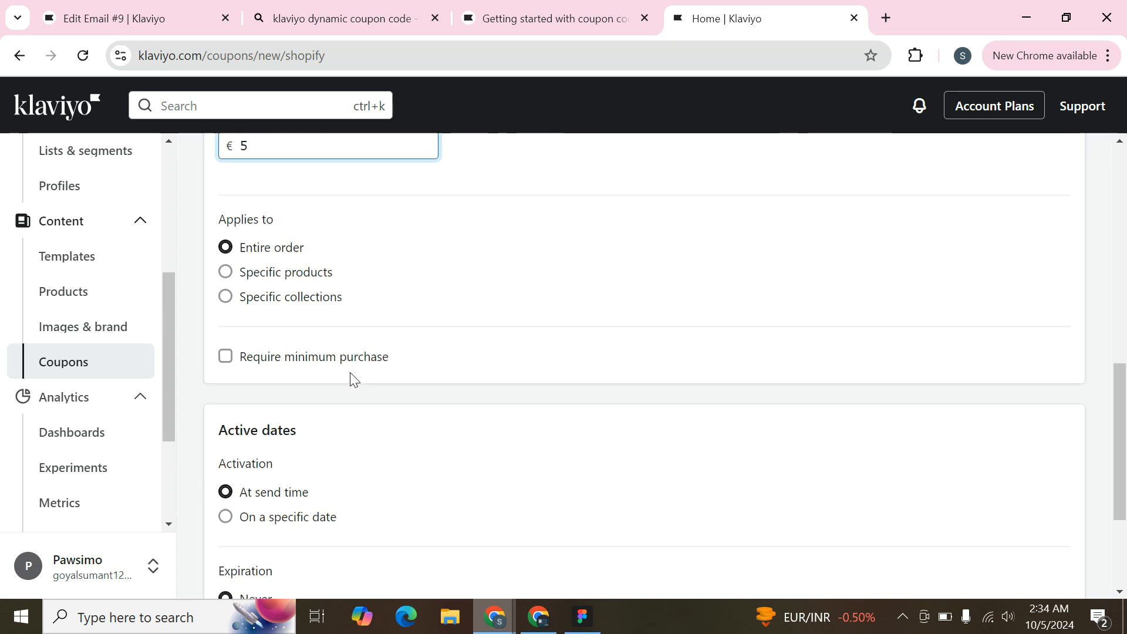
pyautogui.click(309, 229)
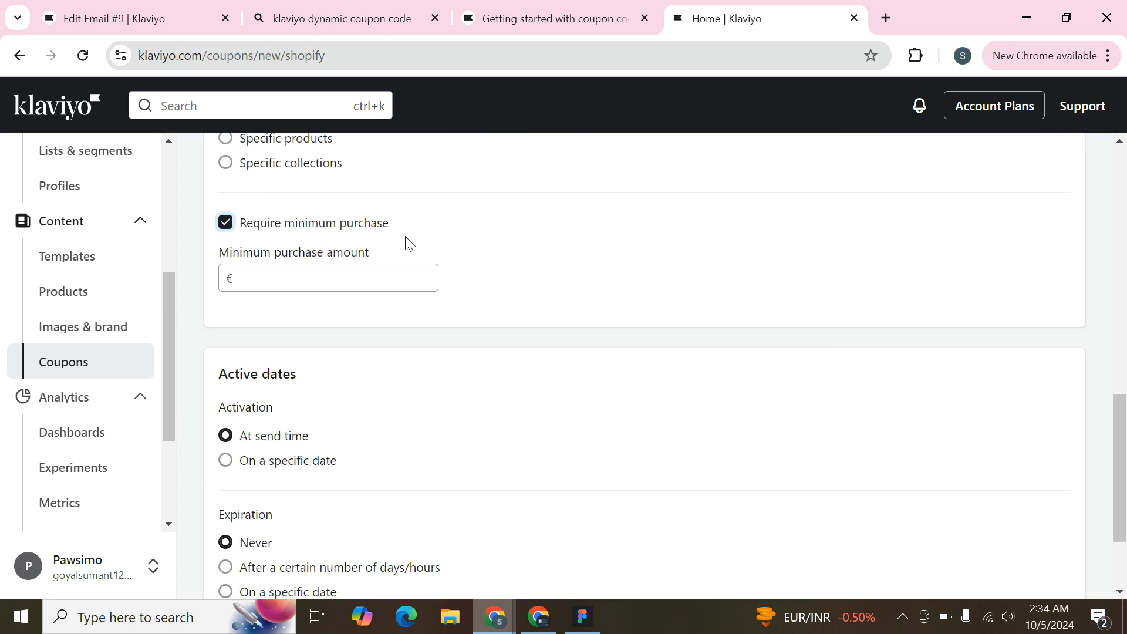
pyautogui.click(363, 270)
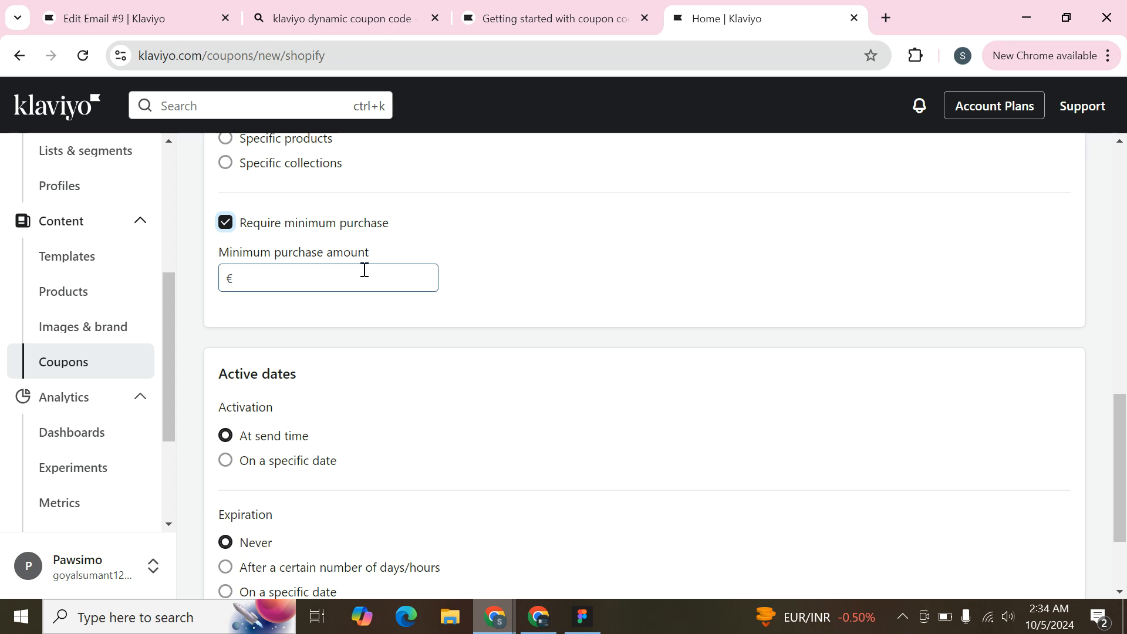
pyautogui.click(359, 277)
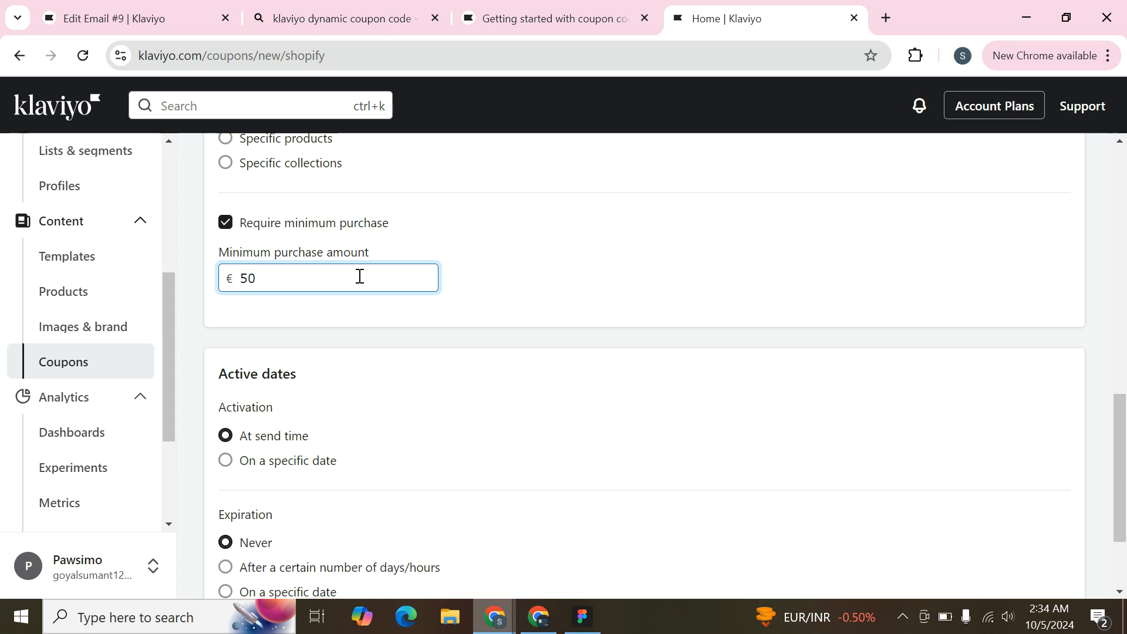
# Step: Review the coupon's active dates and create the coupon with the default activation and expiration
pyautogui.scroll(-3, 360, 277)
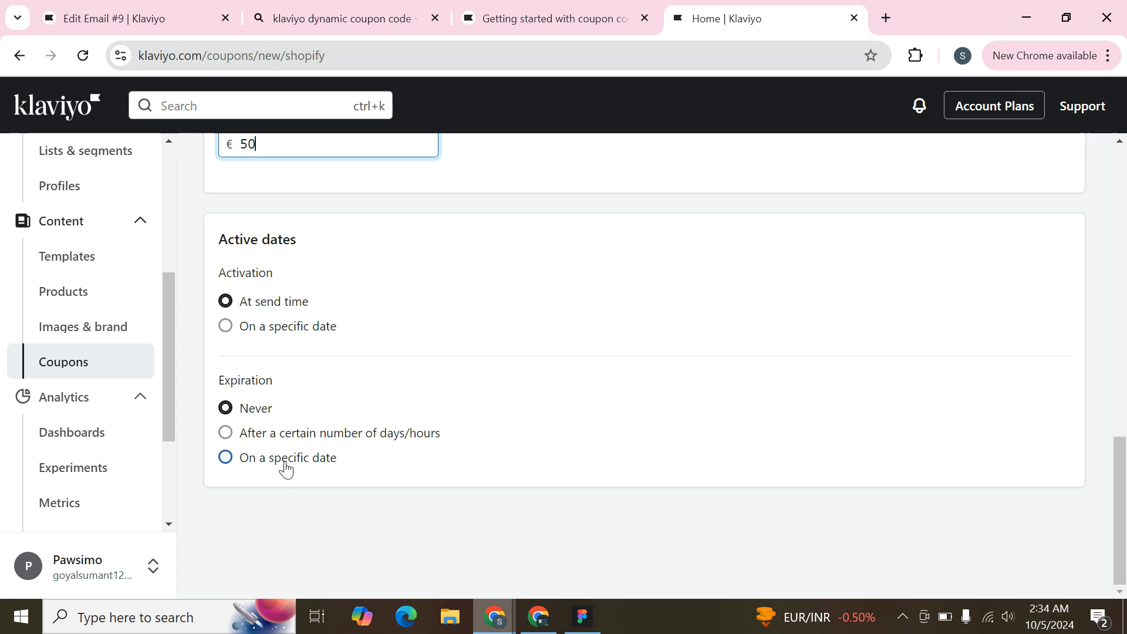
pyautogui.scroll(10, 395, 340)
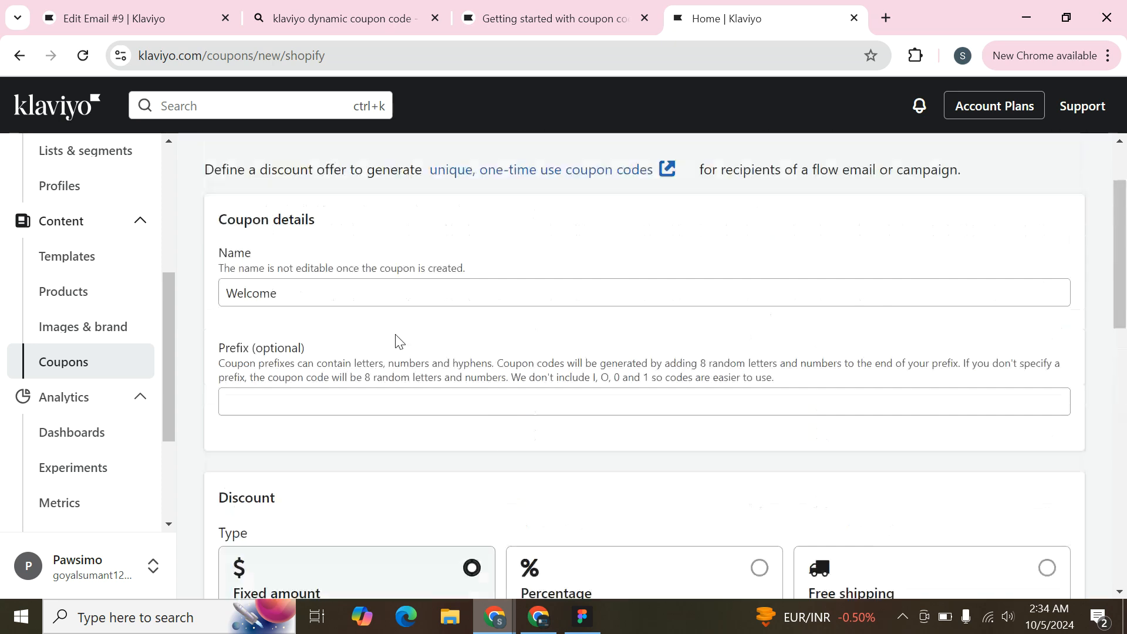
pyautogui.click(1019, 177)
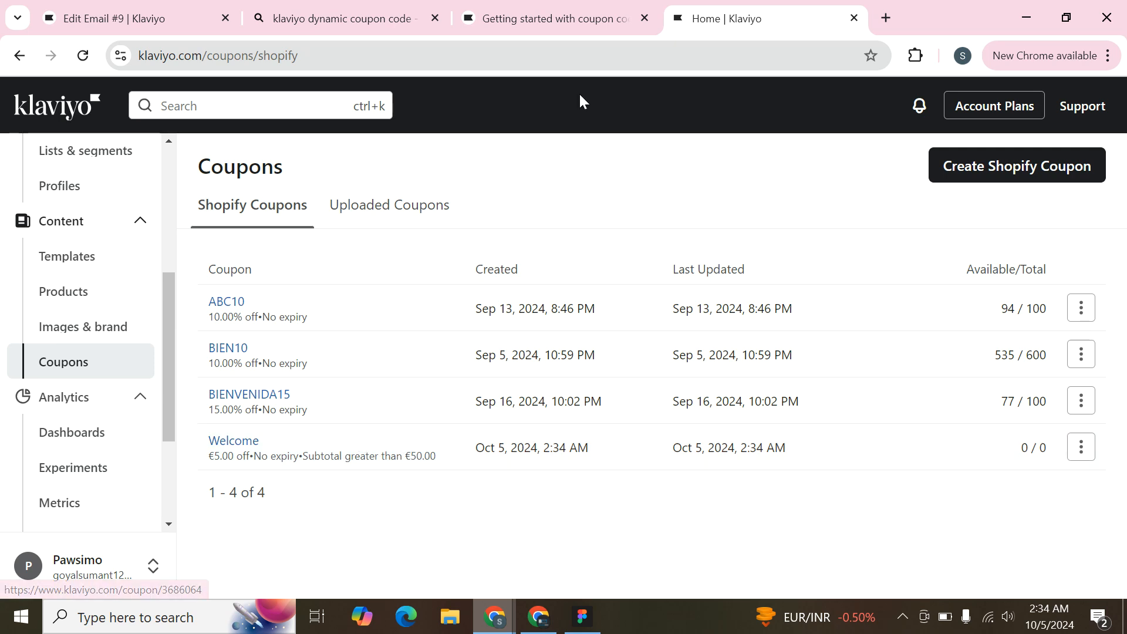
# Step: Look up the coupon code template tag in the help article on using uploaded coupons in emails and return to the coupon list
pyautogui.click(556, 19)
pyautogui.scroll(-1, 534, 332)
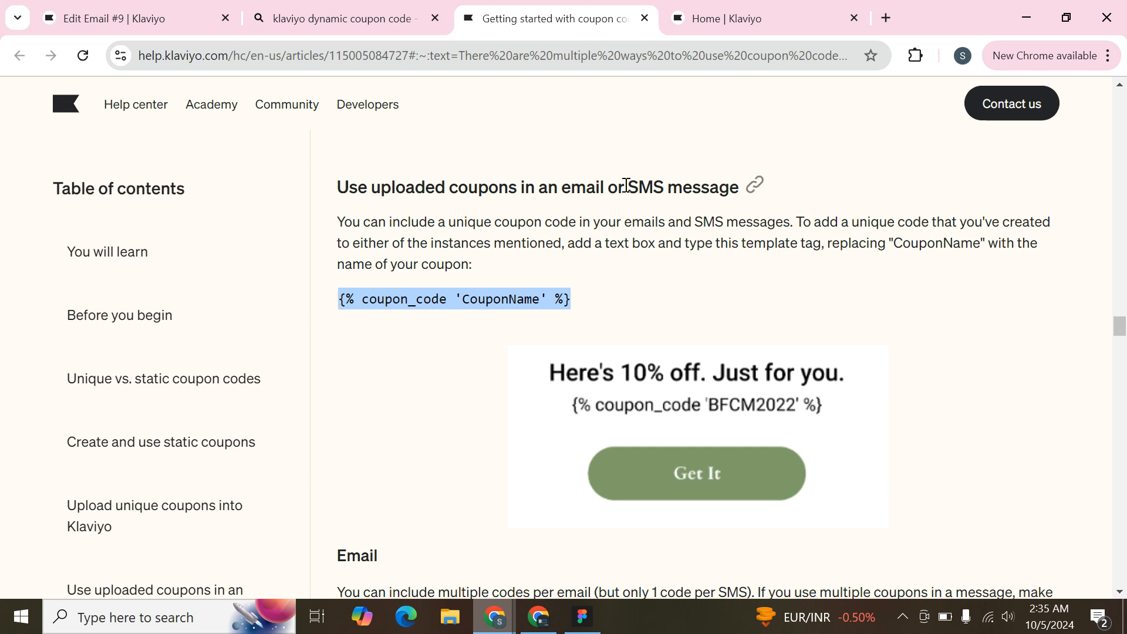
pyautogui.click(735, 19)
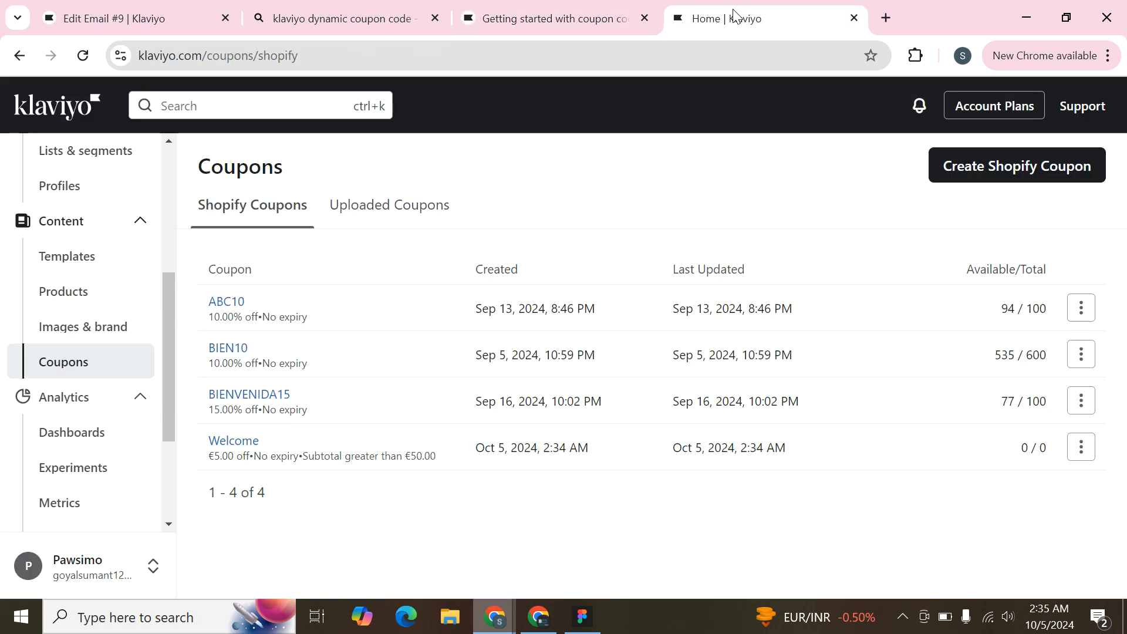
# Step: In Email #9, replace the text block's content with the tag {% coupon_code 'BIEN10' %}
pyautogui.click(79, 13)
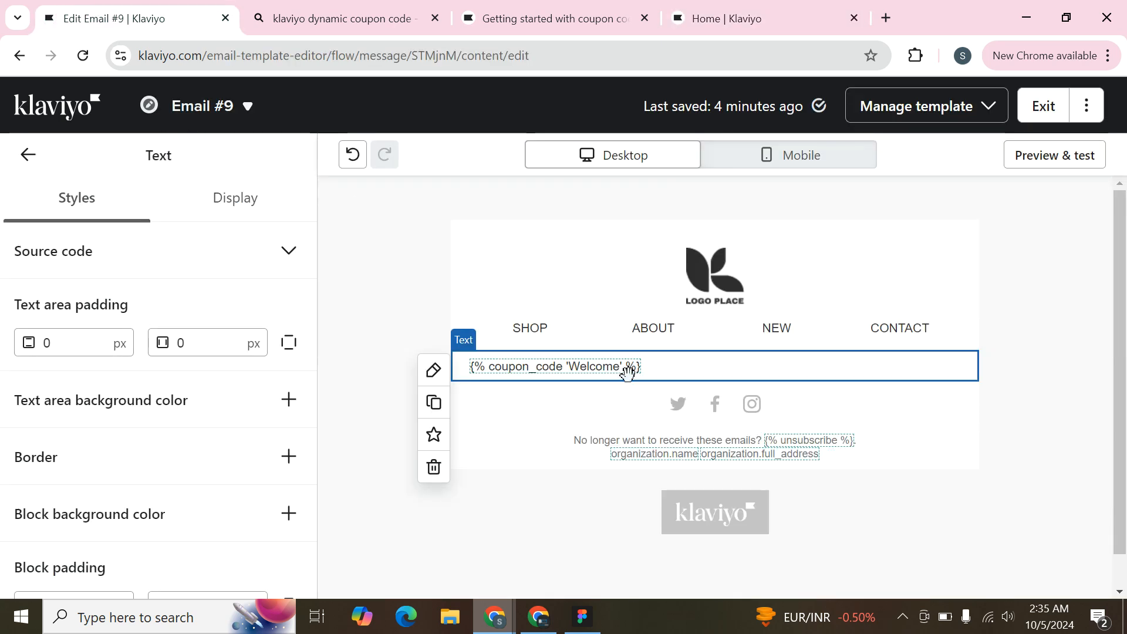
pyautogui.doubleClick(649, 368)
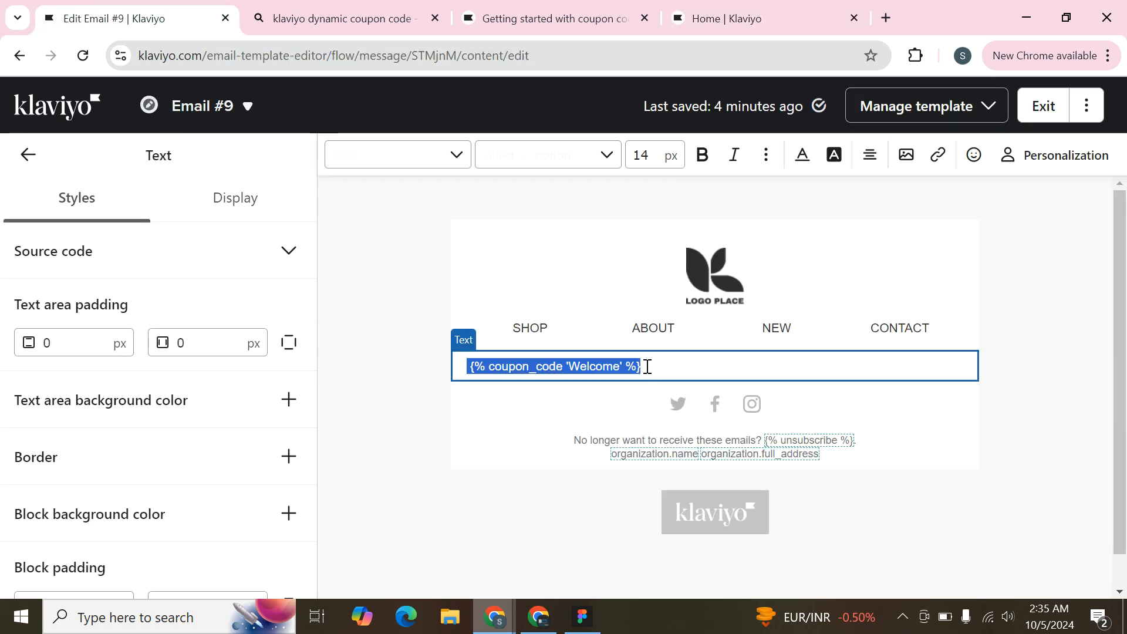
pyautogui.moveTo(637, 366); pyautogui.dragTo(597, 359)
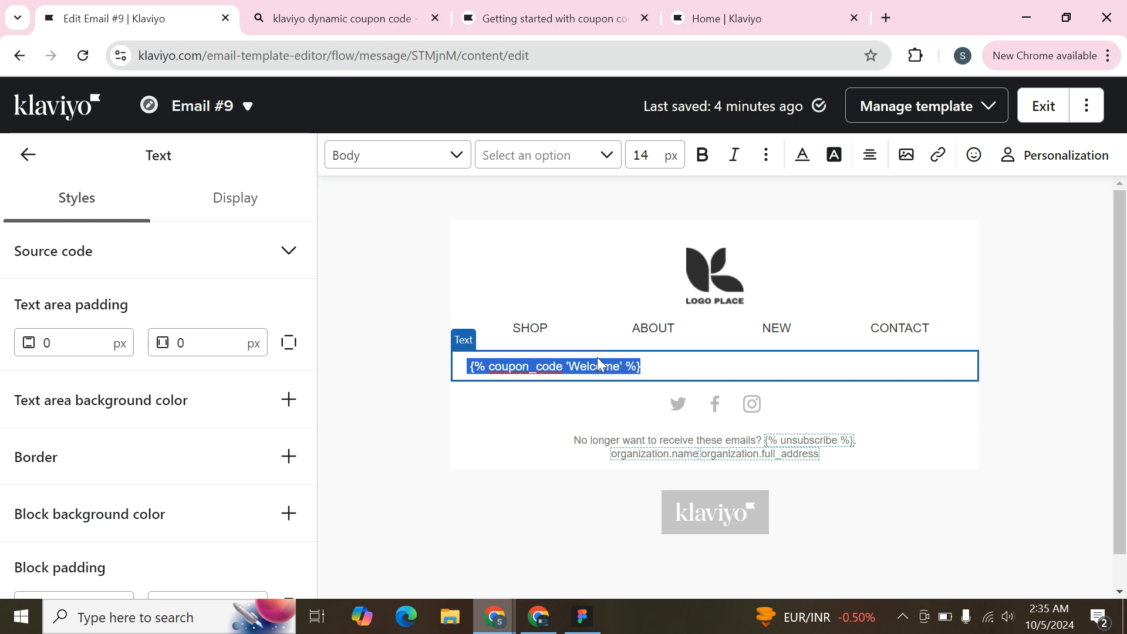
pyautogui.write("{% coupon_code 'BIEN10' %}")
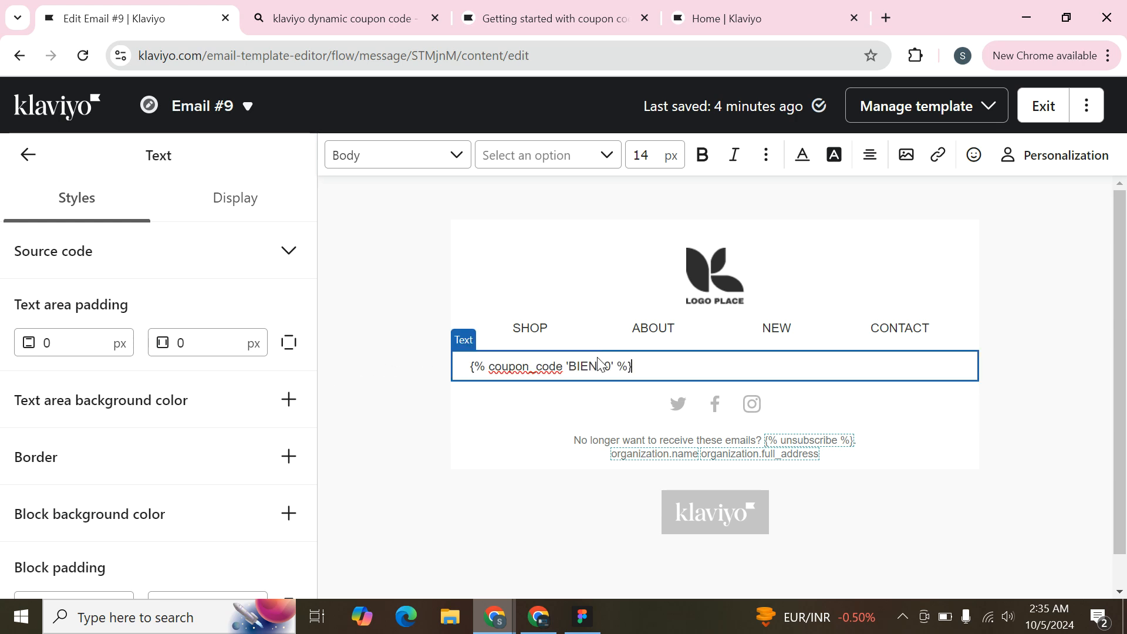
# Step: Change the coupon name inside the email's tag to Welcome, checking the spelling against the coupon list
pyautogui.moveTo(611, 370); pyautogui.dragTo(571, 373)
pyautogui.write('Wlcm')
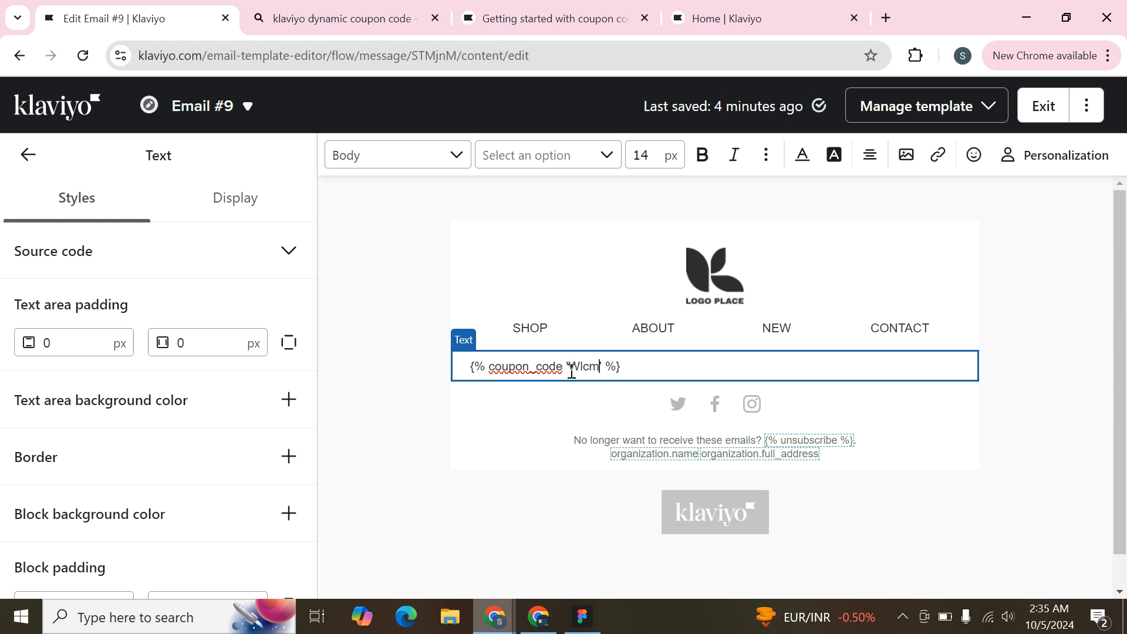
pyautogui.click(730, 16)
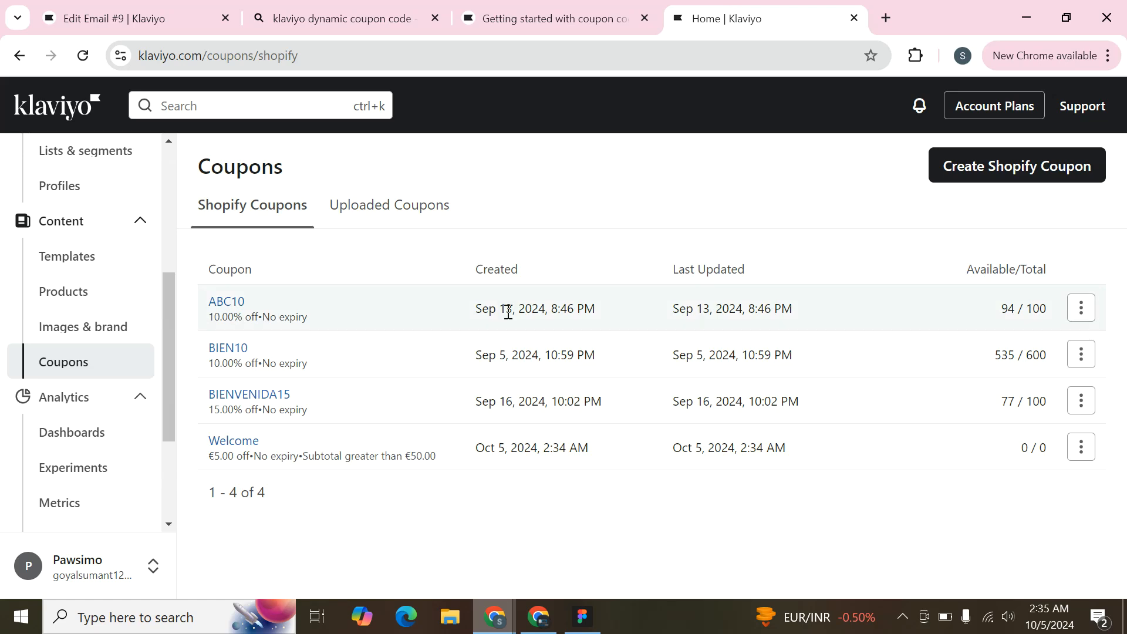
pyautogui.click(84, 19)
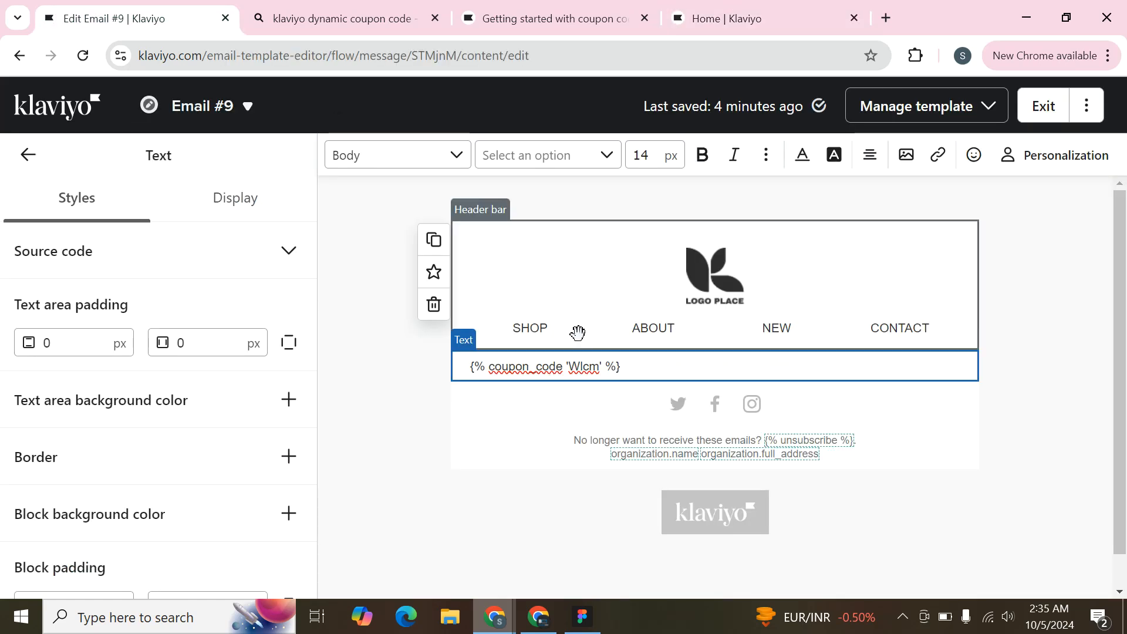
pyautogui.write('elco')
pyautogui.press('Right')
pyautogui.write('e')
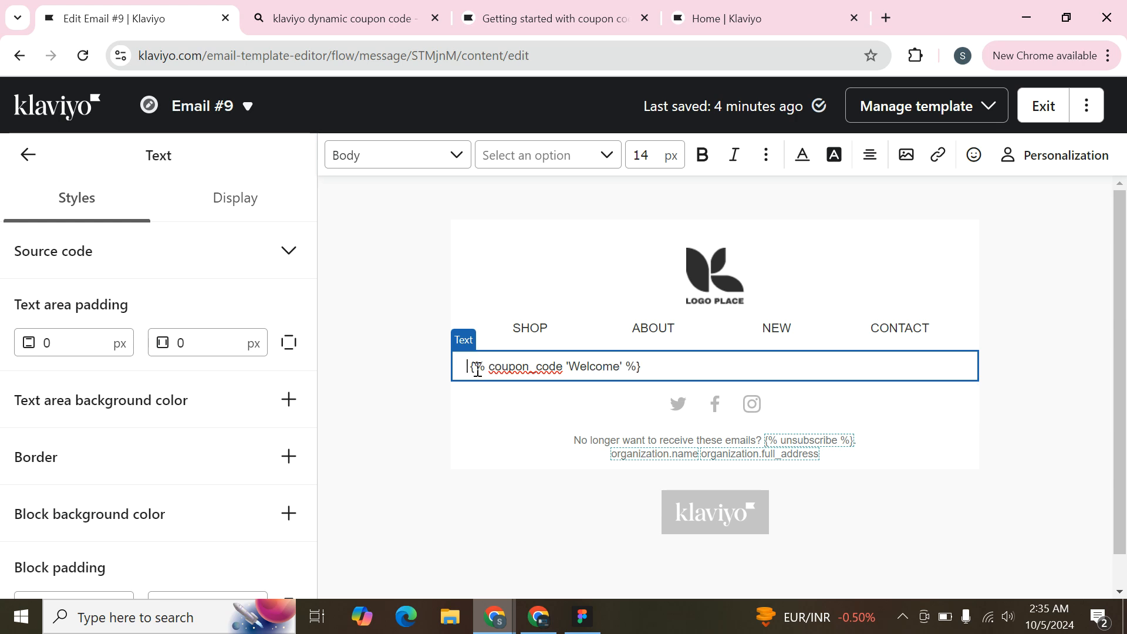
# Step: Insert "Get your 10% off with the code:" before the coupon tag and make the tag bold
pyautogui.write('Get your ')
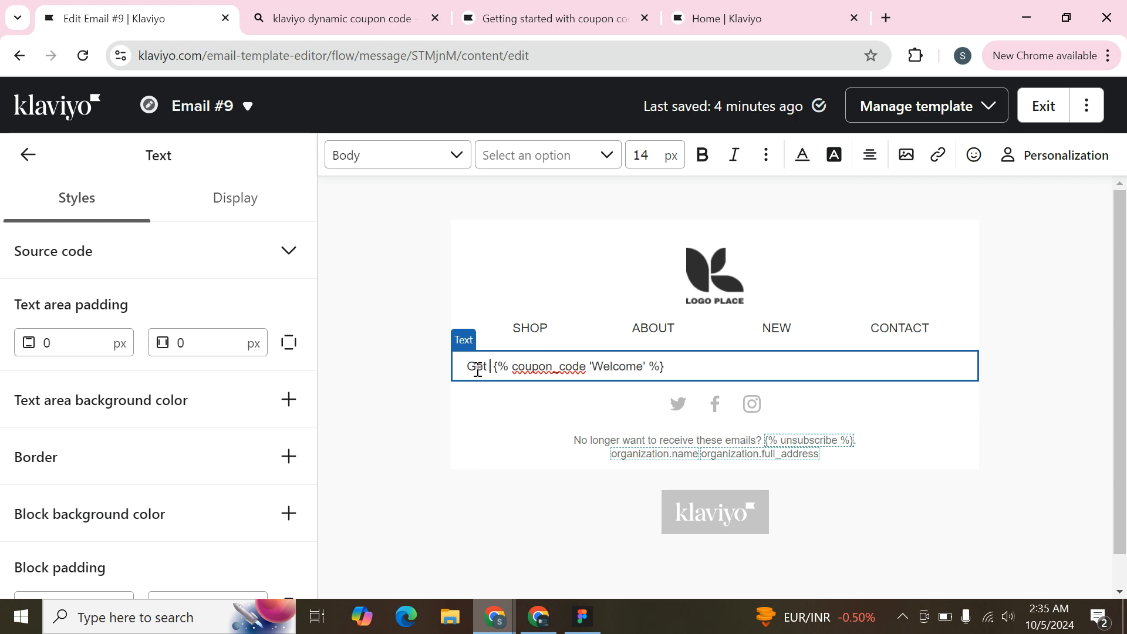
pyautogui.write('10% ')
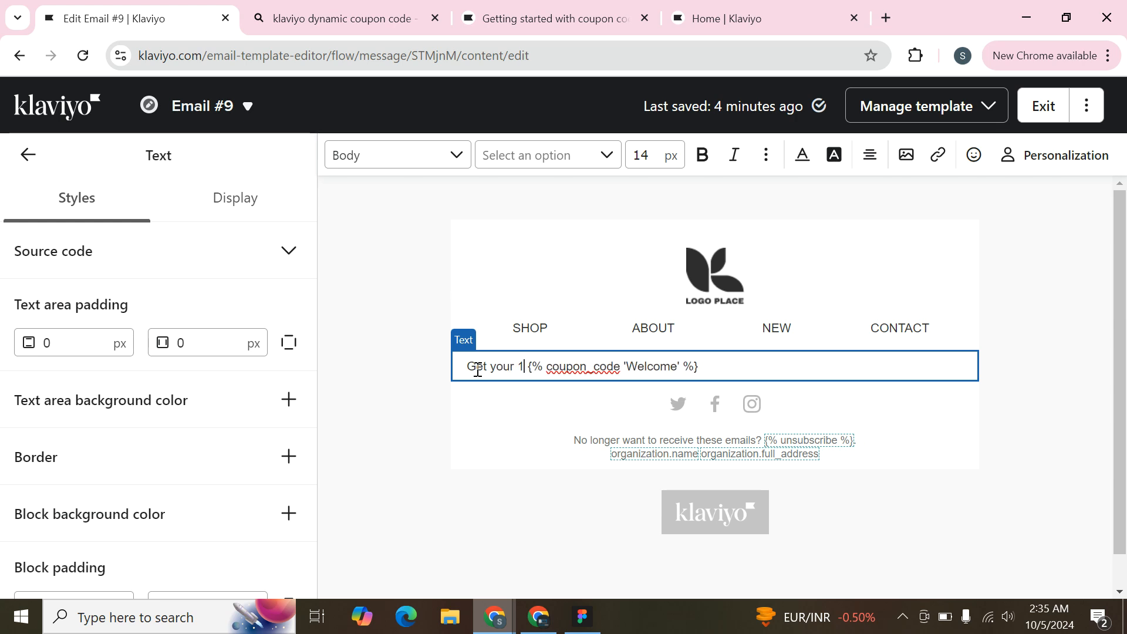
pyautogui.write('off with')
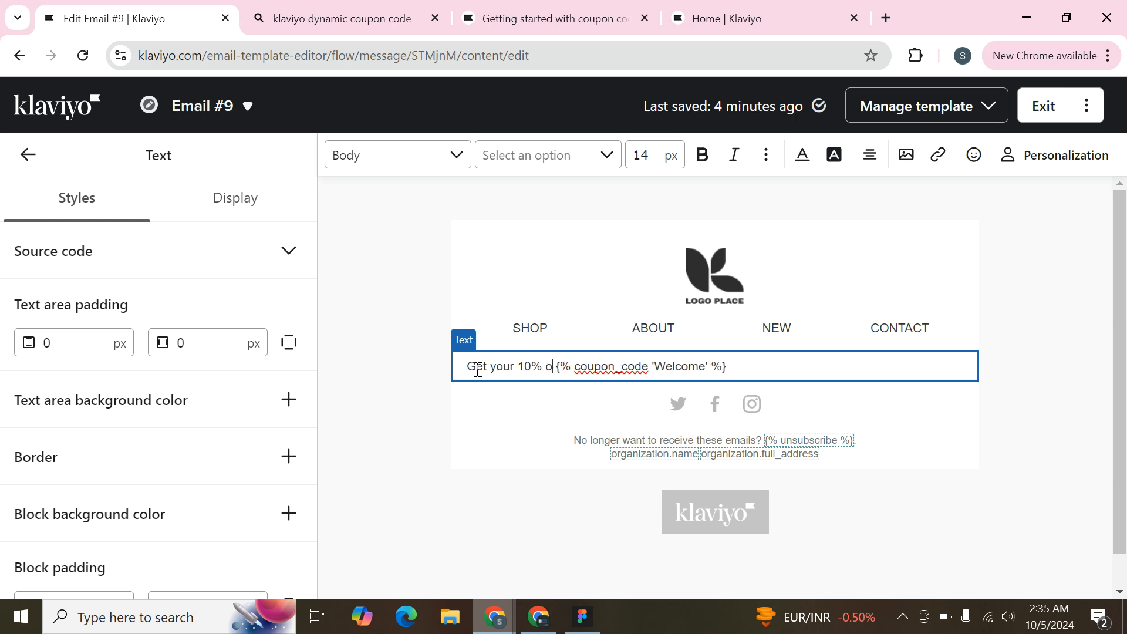
pyautogui.write(' the code')
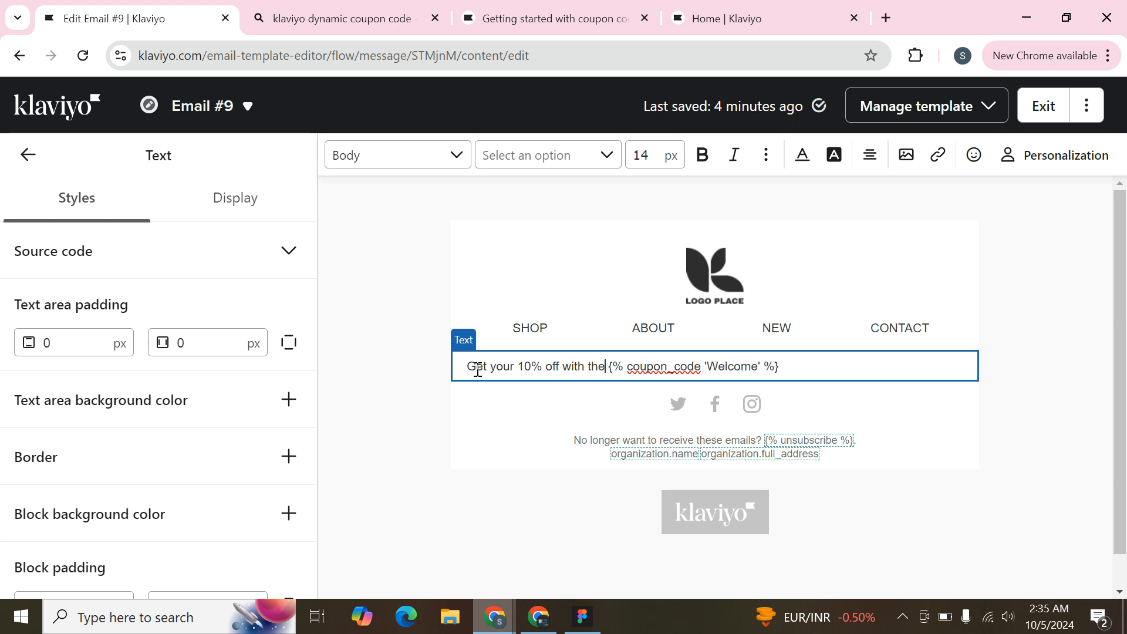
pyautogui.write(':')
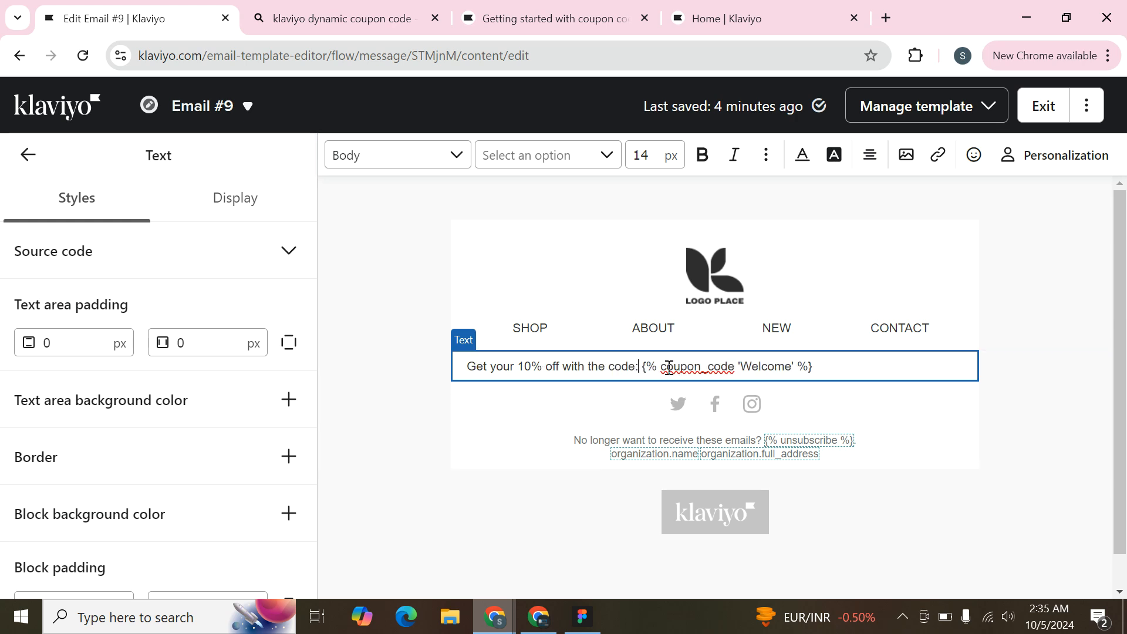
pyautogui.moveTo(810, 362); pyautogui.dragTo(640, 365)
pyautogui.click(703, 163)
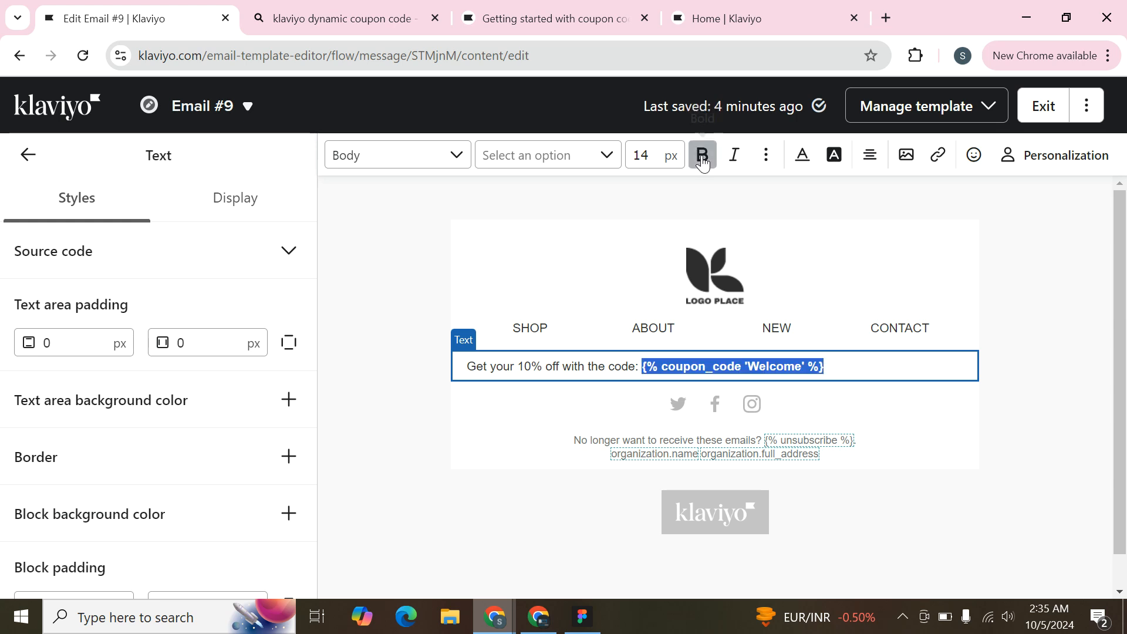
# Step: Italicize the coupon tag and center the "Get your 10% off with the code:" line in its text block
pyautogui.click(735, 157)
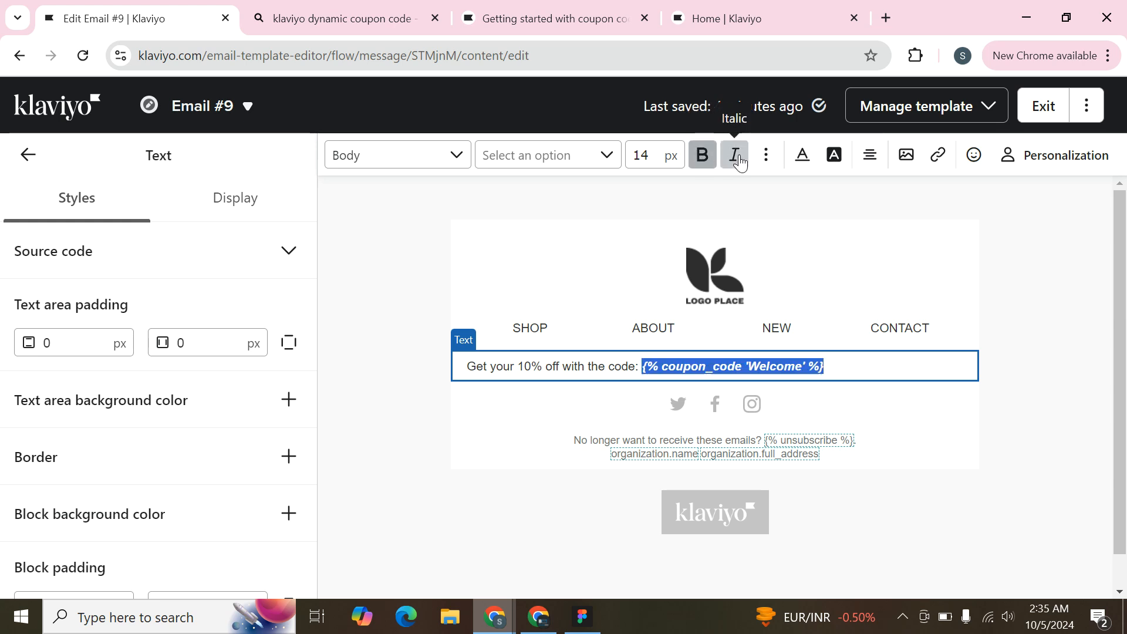
pyautogui.click(937, 154)
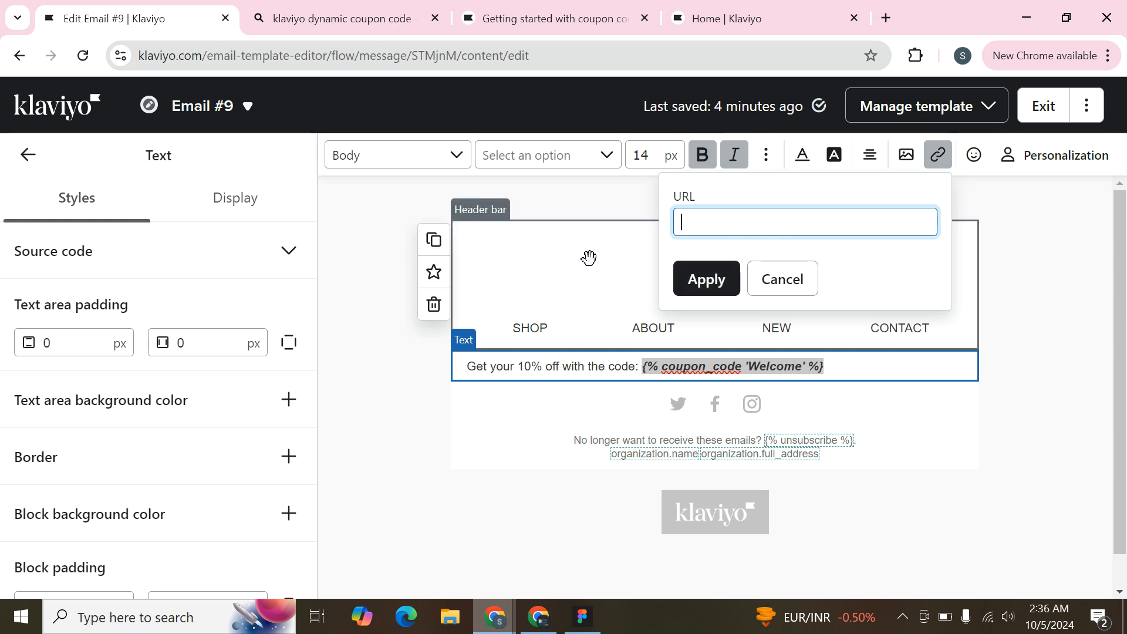
pyautogui.click(712, 372)
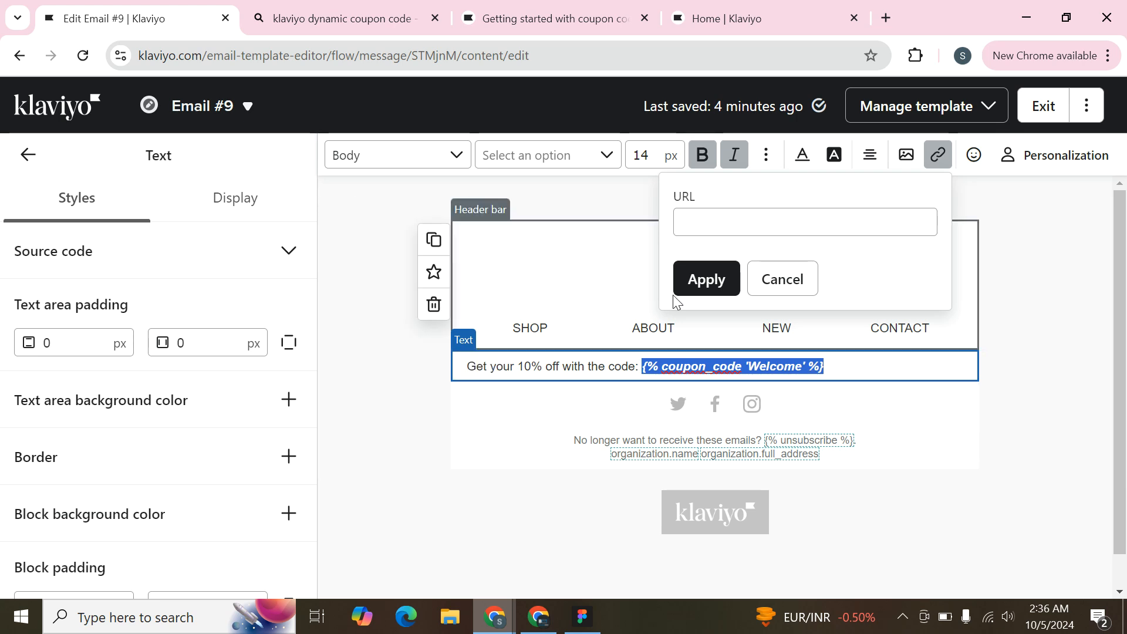
pyautogui.click(871, 162)
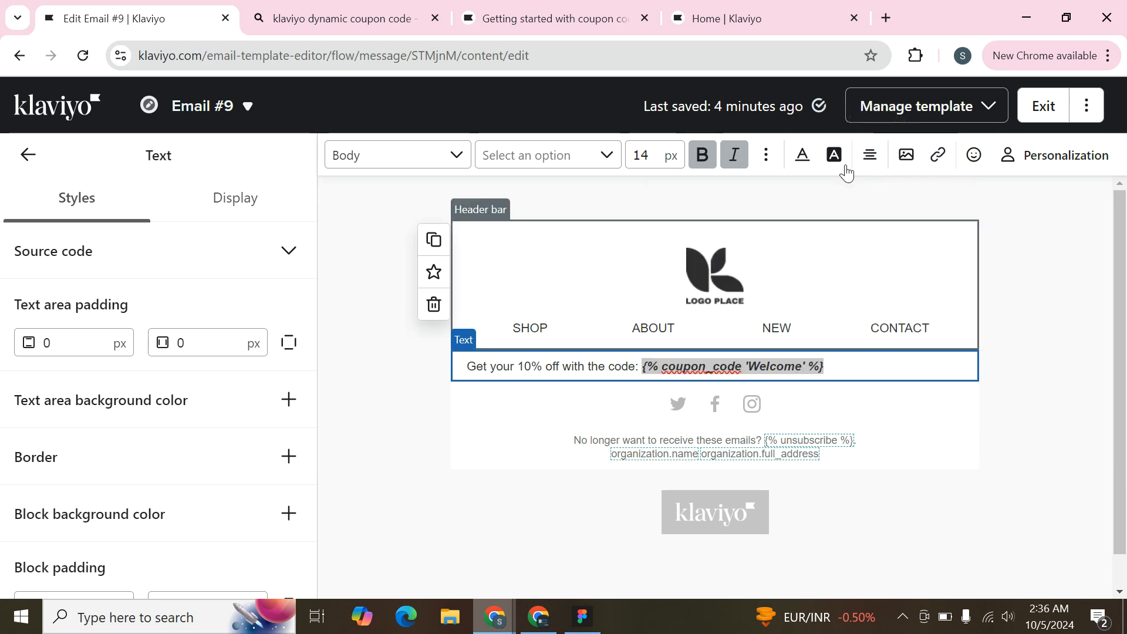
pyautogui.click(869, 157)
pyautogui.click(901, 191)
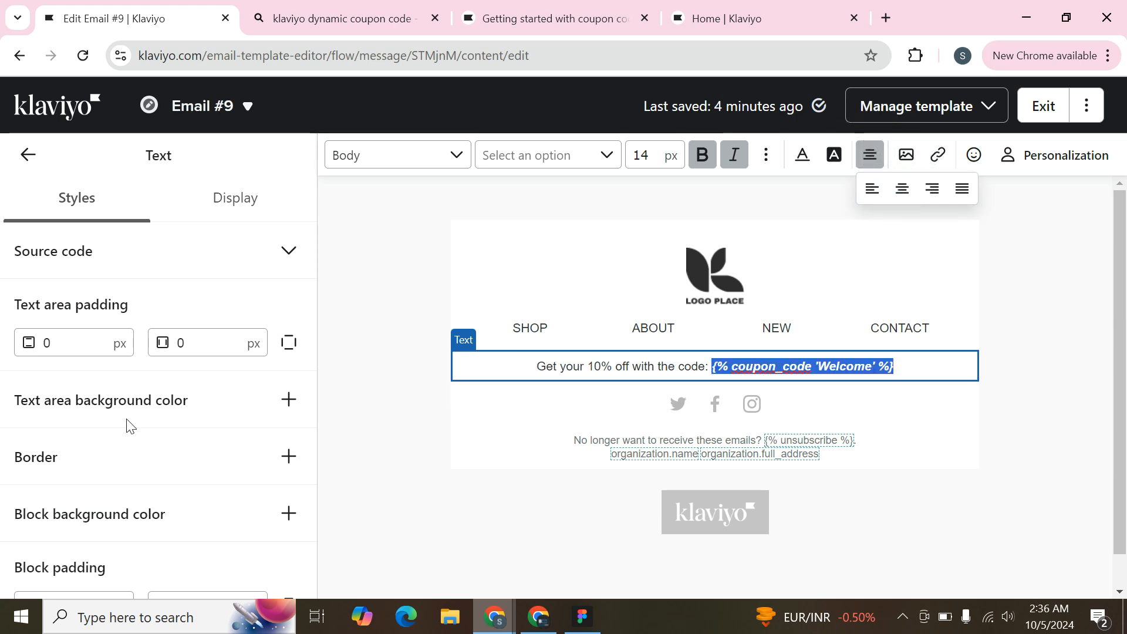
# Step: Give the coupon text block a light blue block background color, 9BDEFF, and leave the text block
pyautogui.click(108, 515)
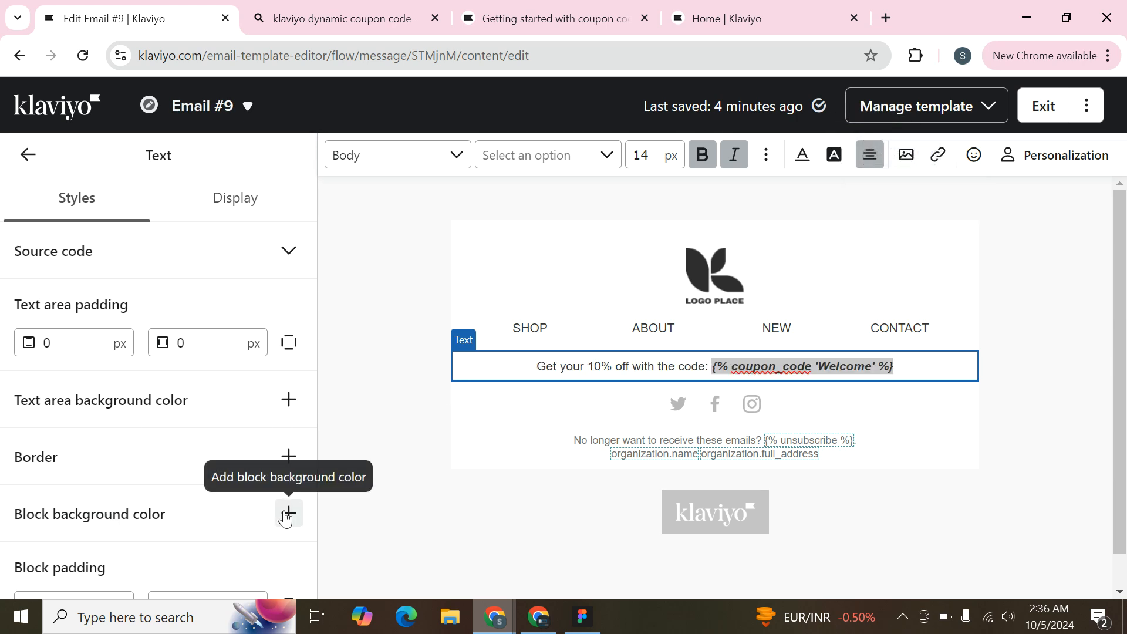
pyautogui.click(288, 512)
pyautogui.scroll(-2, 220, 503)
pyautogui.click(31, 461)
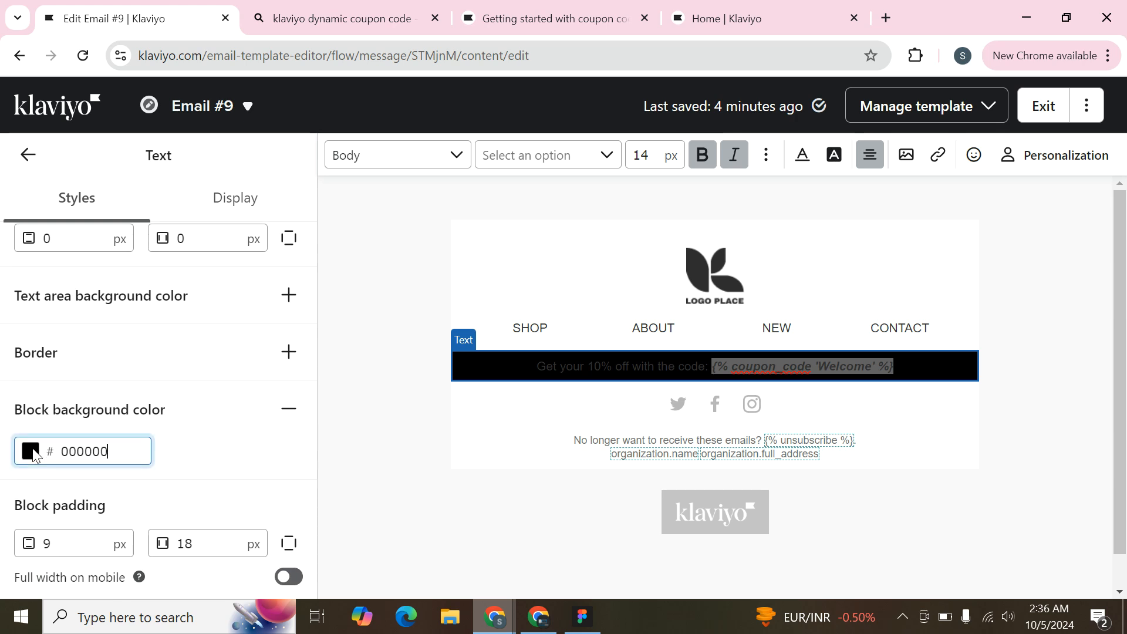
pyautogui.click(168, 395)
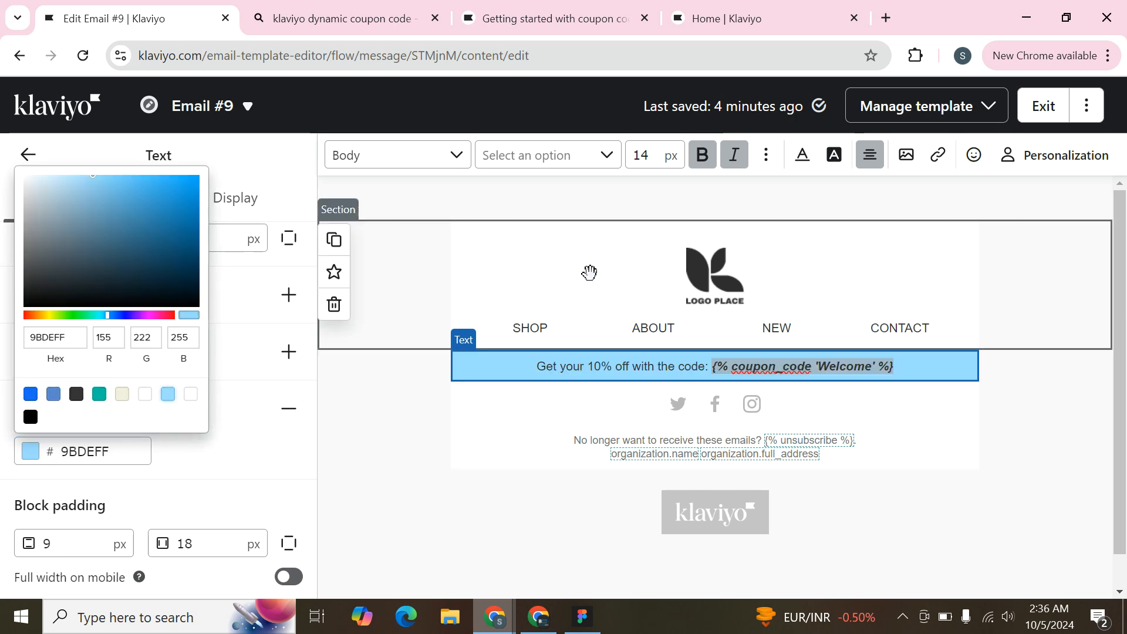
pyautogui.click(586, 269)
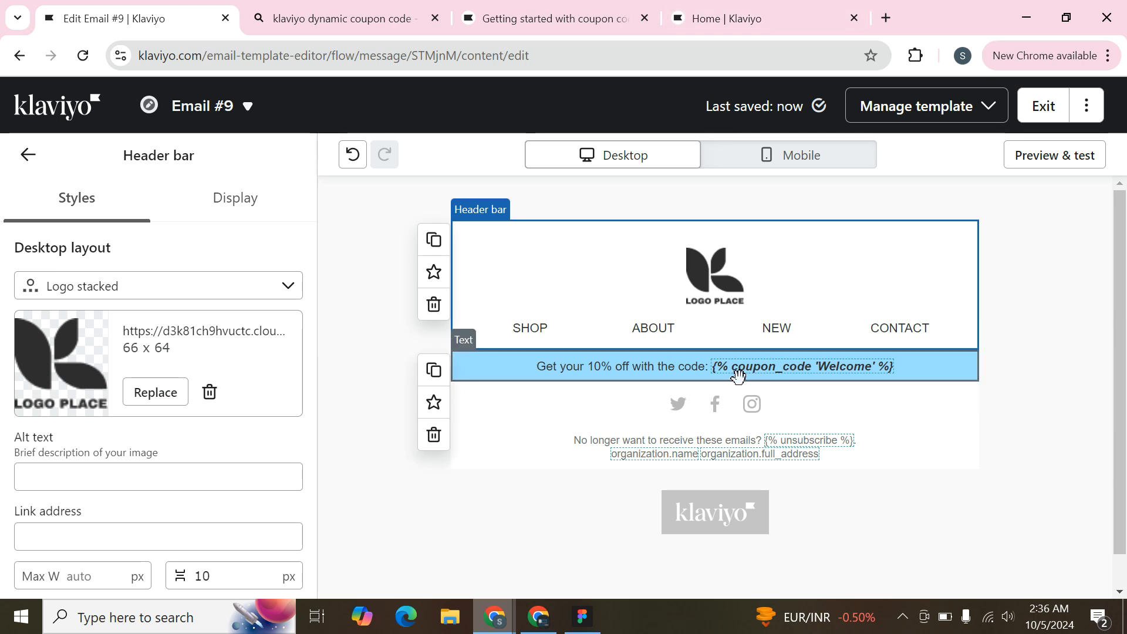
# Step: Return to the help article's section on using uploaded coupons in an email or SMS message
pyautogui.click(550, 19)
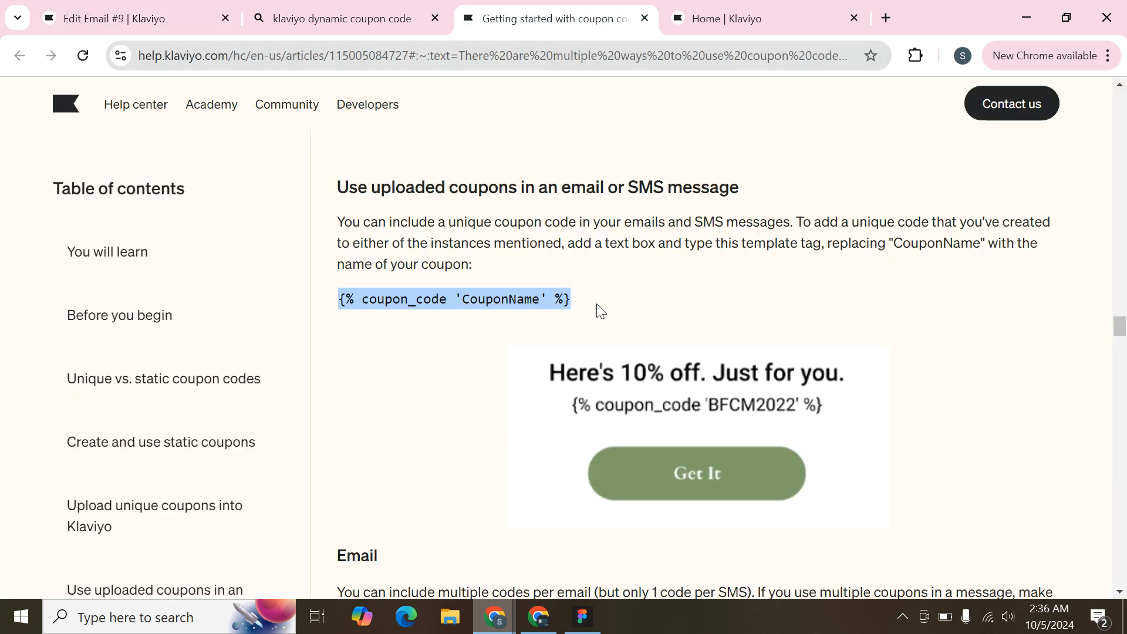